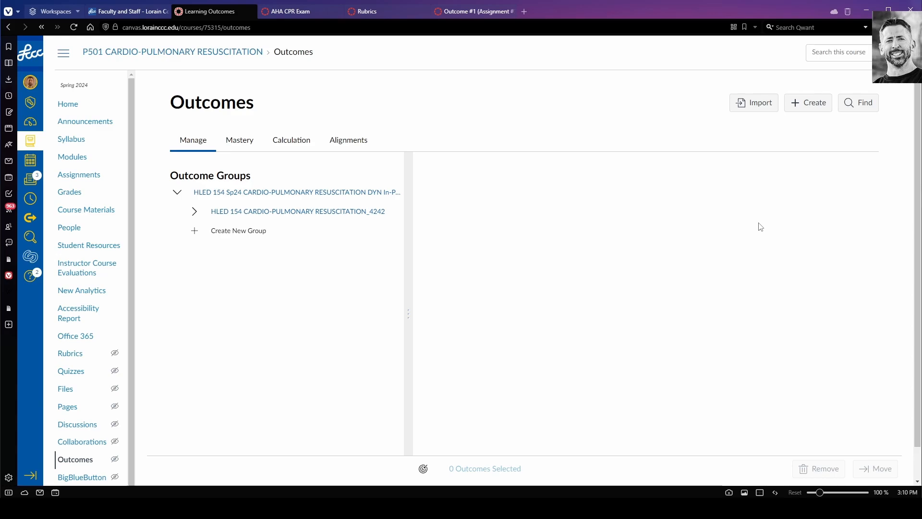
- View the outcomes in the HLED 154 CARDIO-PULMONARY RESUSCITATION_4242 group and open the AHA CPR Exam assignment
click(313, 212)
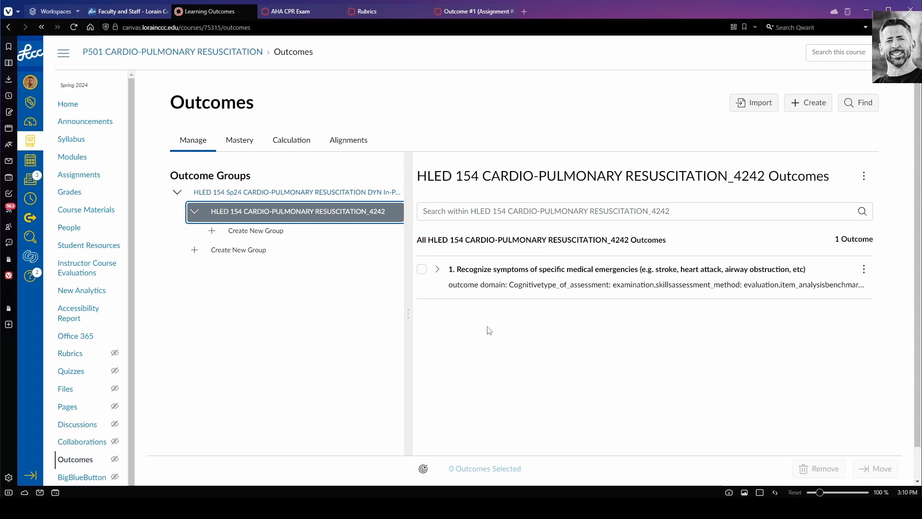
click(94, 183)
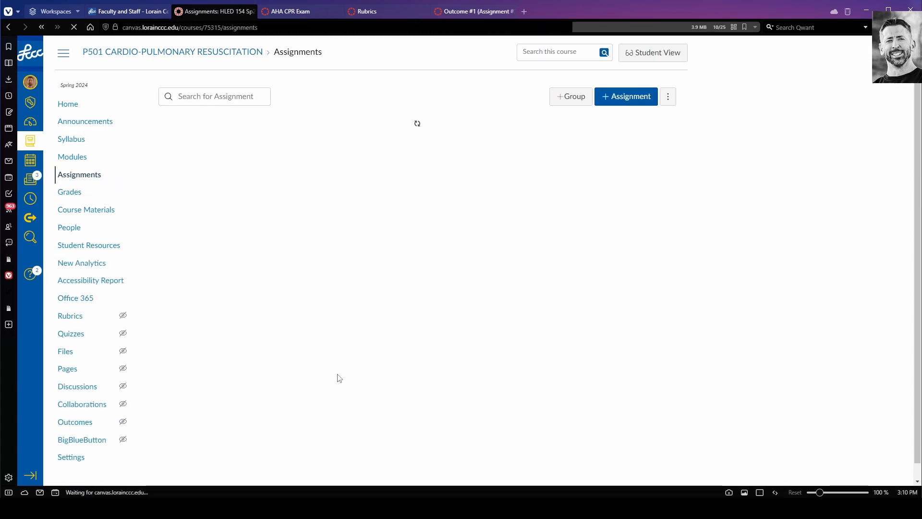
scroll(814, 354, down, 3)
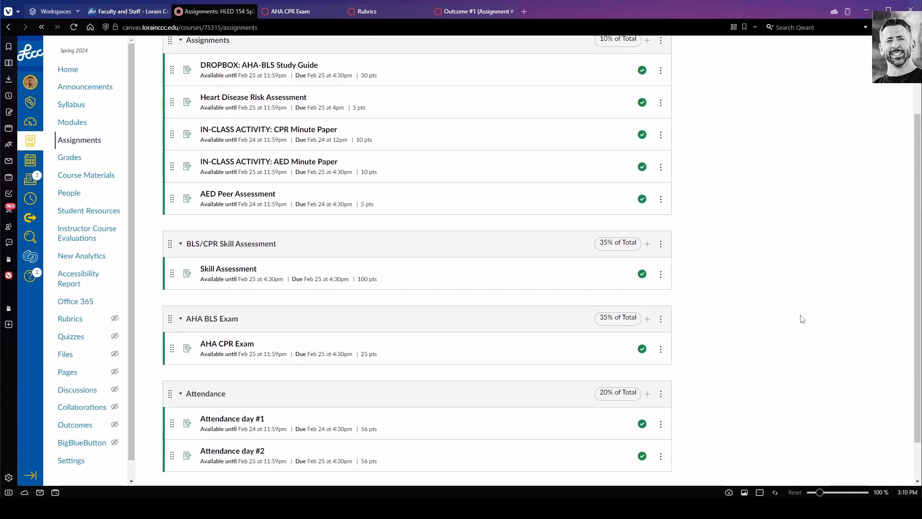
scroll(801, 307, down, 2)
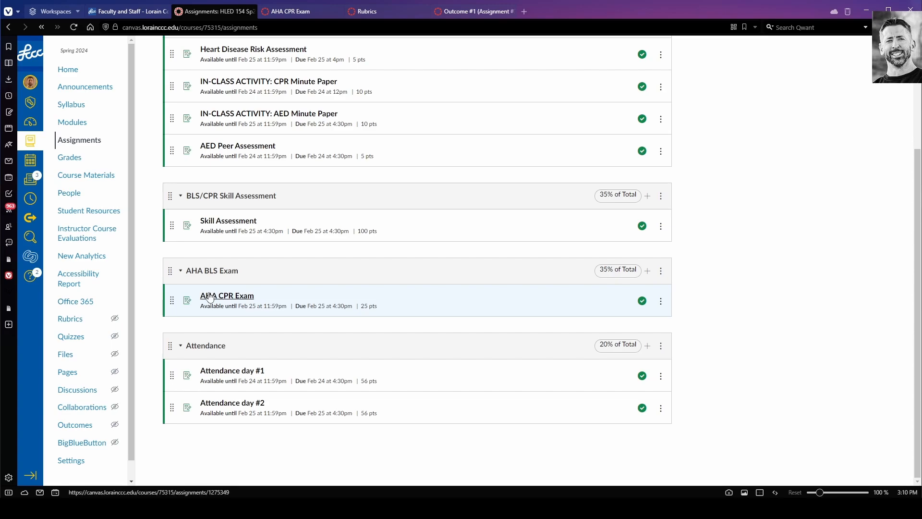
click(216, 294)
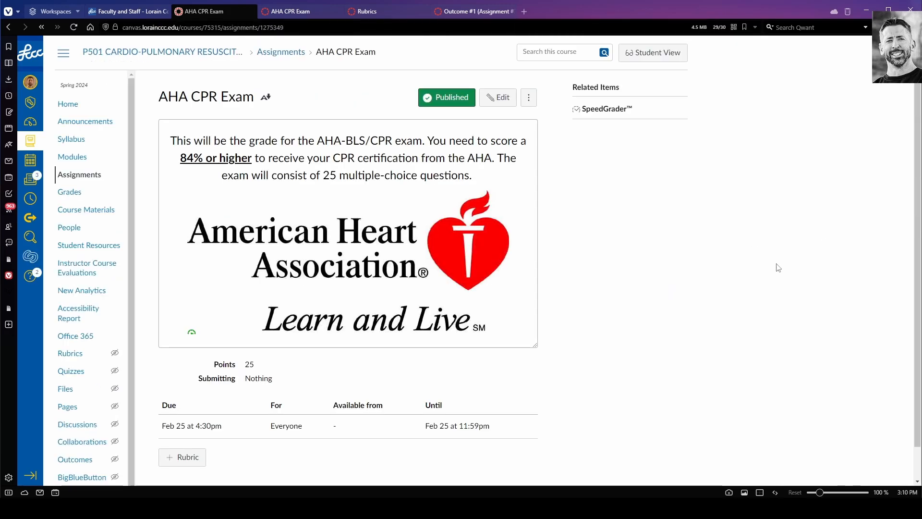
- Add a new rubric to the AHA CPR Exam assignment and title it "Outcome #1 (AHA CPR Exam) - Exam"
scroll(711, 267, down, 1)
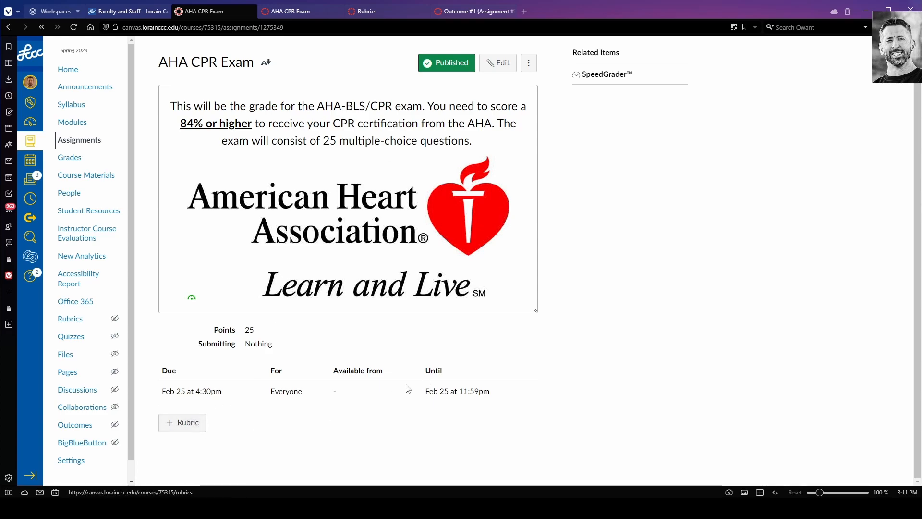
click(187, 426)
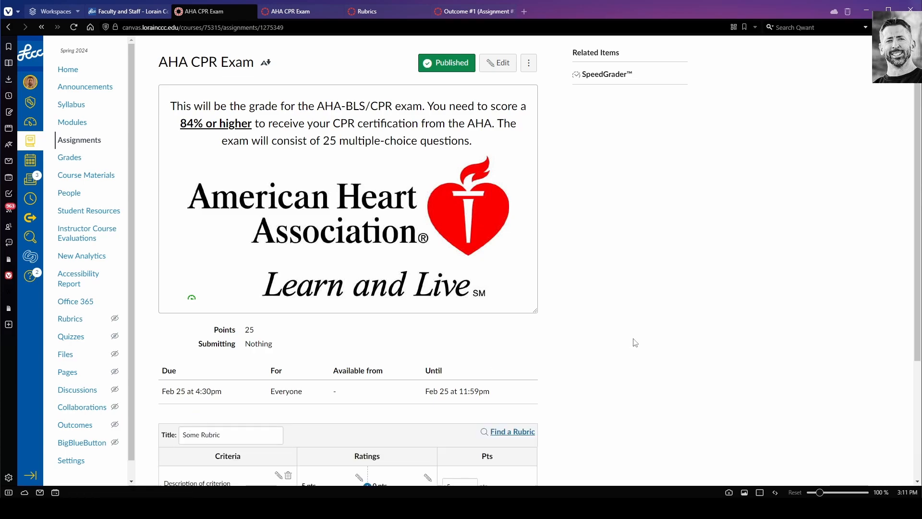
scroll(636, 341, down, 3)
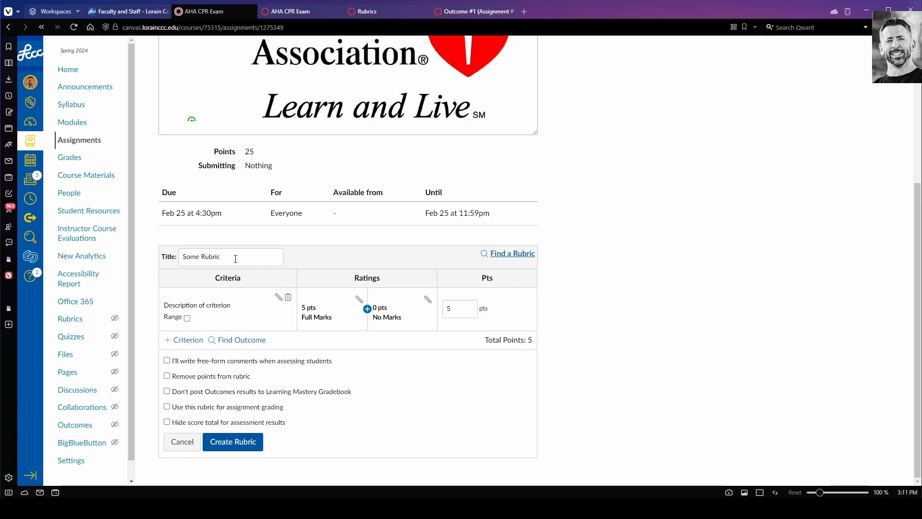
drag(235, 258, 162, 252)
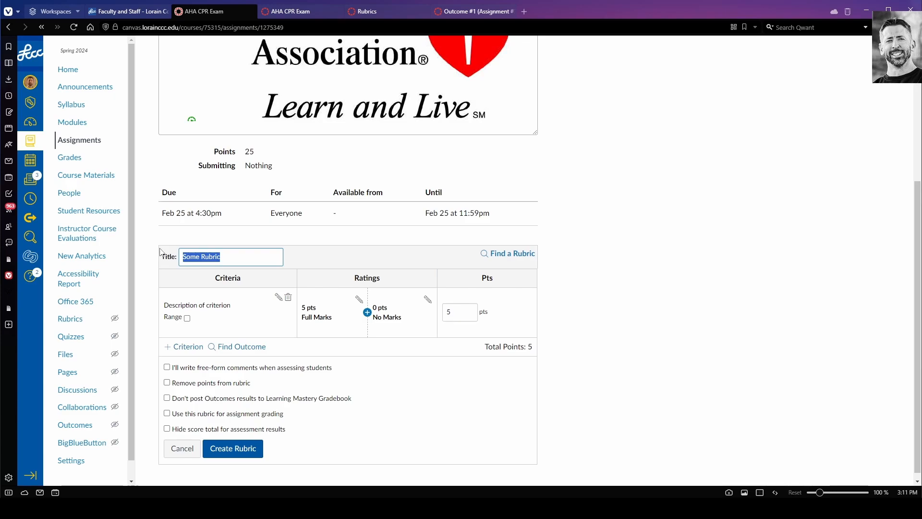
text(Outcome #1 ()
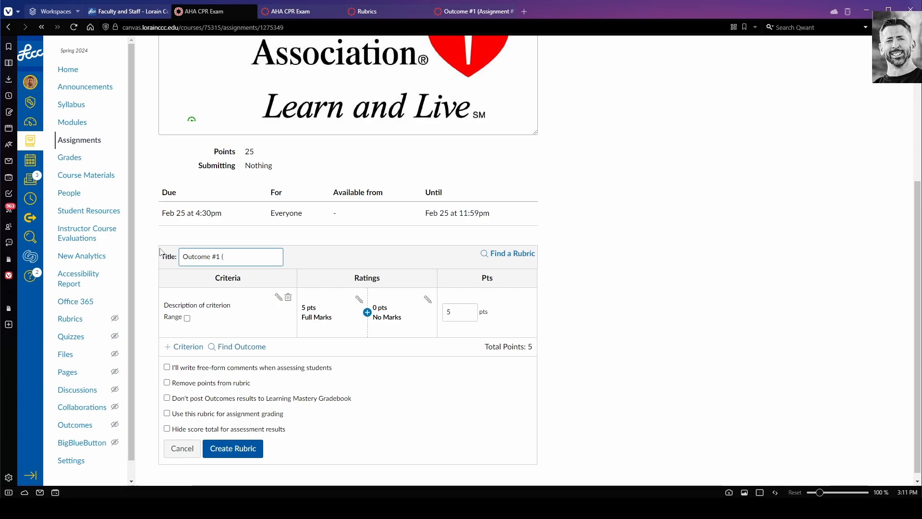
text(AHA CPR Exam)
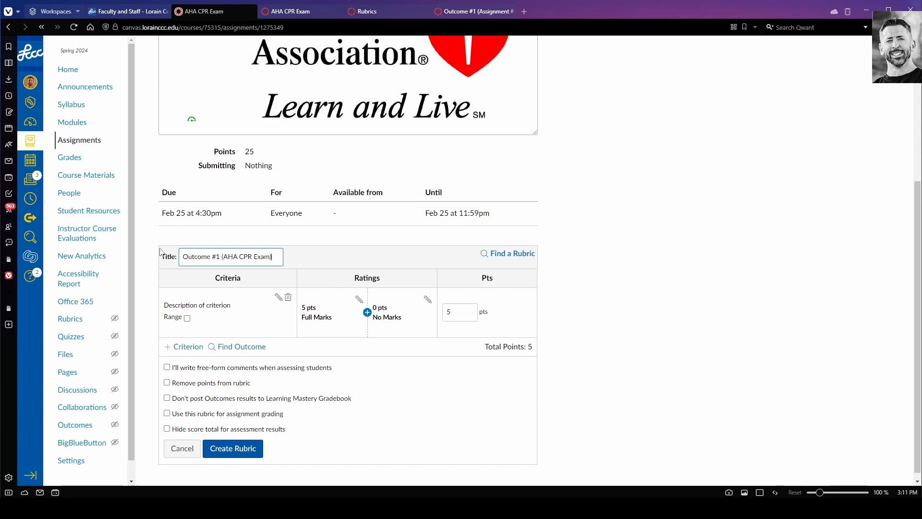
text() - Exam)
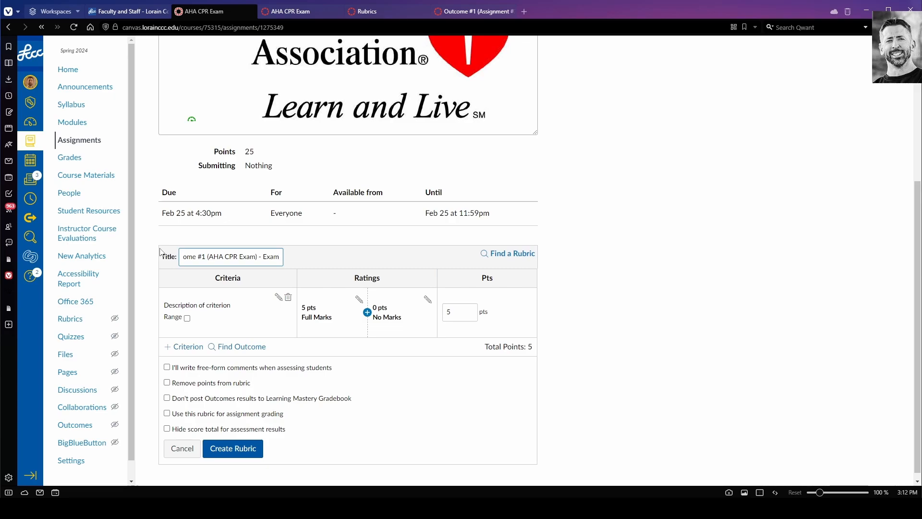
key(Home)
key(Right)
key(Right)
key(Right)
key(Right)
key(Right)
key(Right)
key(Right)
key(Right)
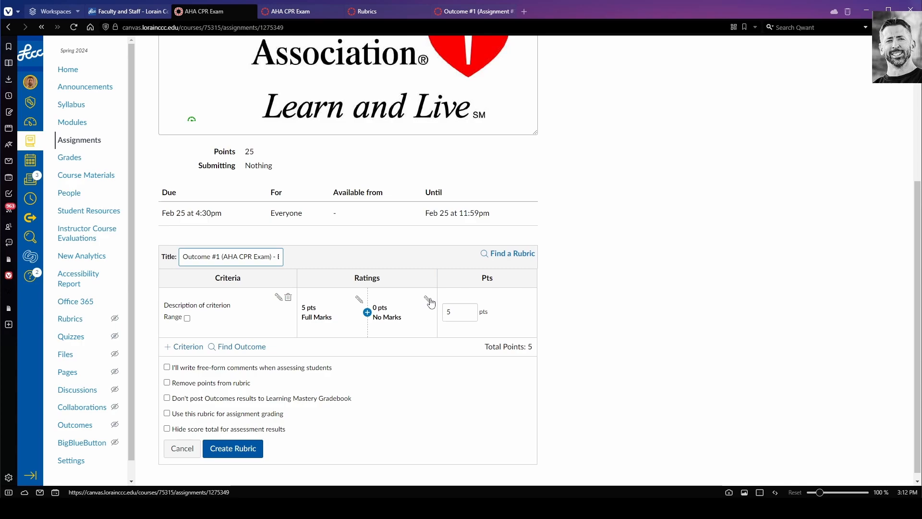
- Replace the rubric criterion's short description with "Assignment mastery rubric."
click(278, 298)
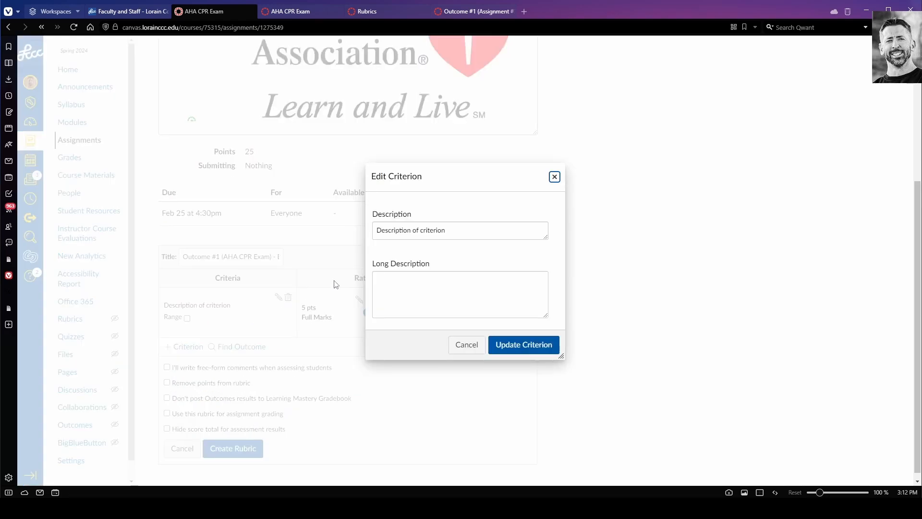
drag(461, 230, 372, 231)
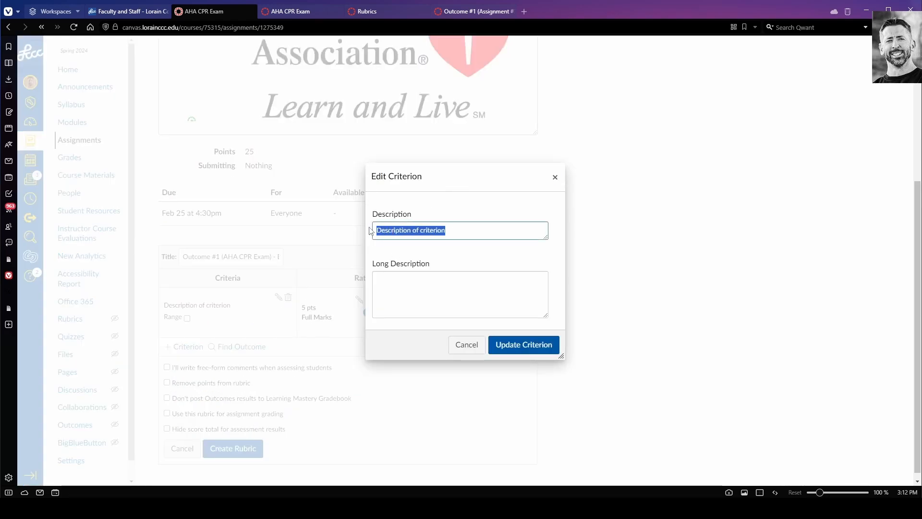
right_click(404, 229)
click(432, 295)
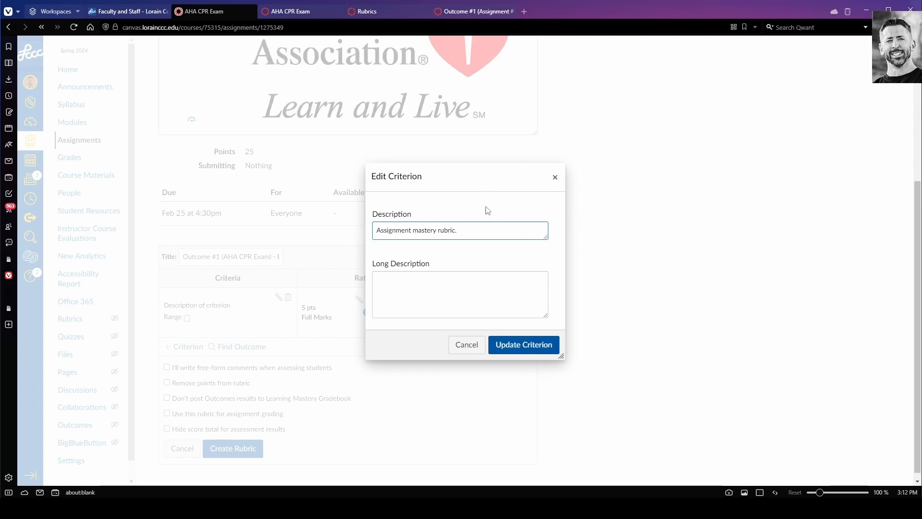
text(.)
- Enter "Meets outcome benchmark ( scored 84% or higher on exam)" in the criterion's long description
click(432, 282)
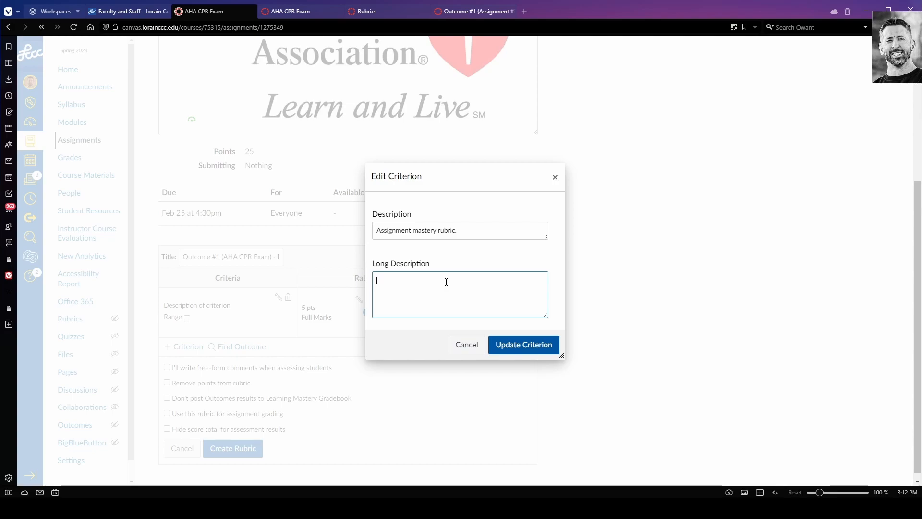
text(Meets outcome b)
text(enchmark ()
text(scored 84% or higher on)
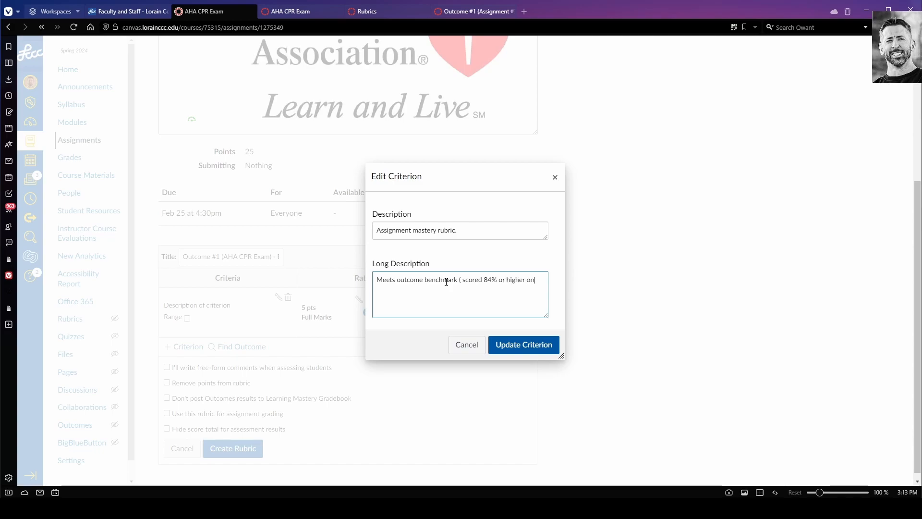
text( exam)
- Add the line "Does Not meet outcome benchmark (scored less than 84% on exam)" to the long description and update the criterion
text(Does N)
text(o)
text(t meet)
text( outcome)
text( benc)
text(h)
text(mark)
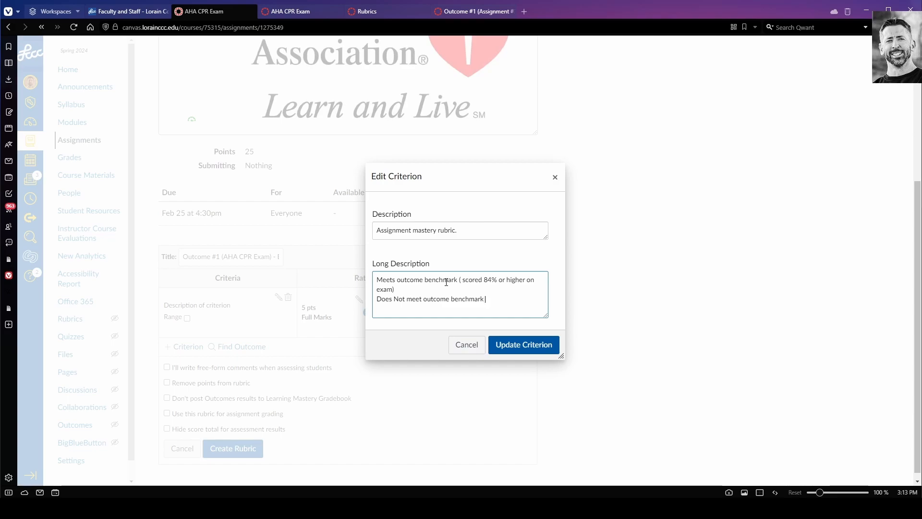
text((scored lessthan 84%)
click(520, 301)
text(84% on exam)
click(518, 345)
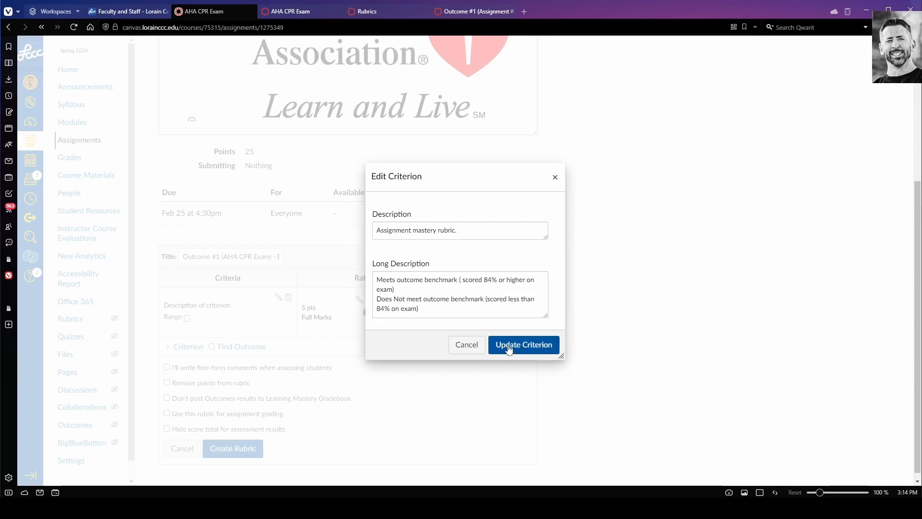
- Change the title of the 5-point Full Marks rating to "Meet Outcome Benchmark"
scroll(353, 411, down, 1)
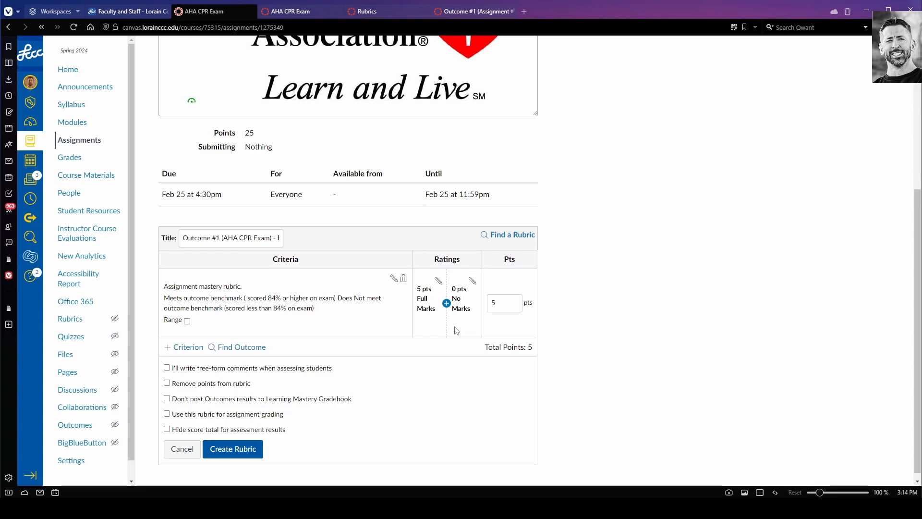
click(438, 282)
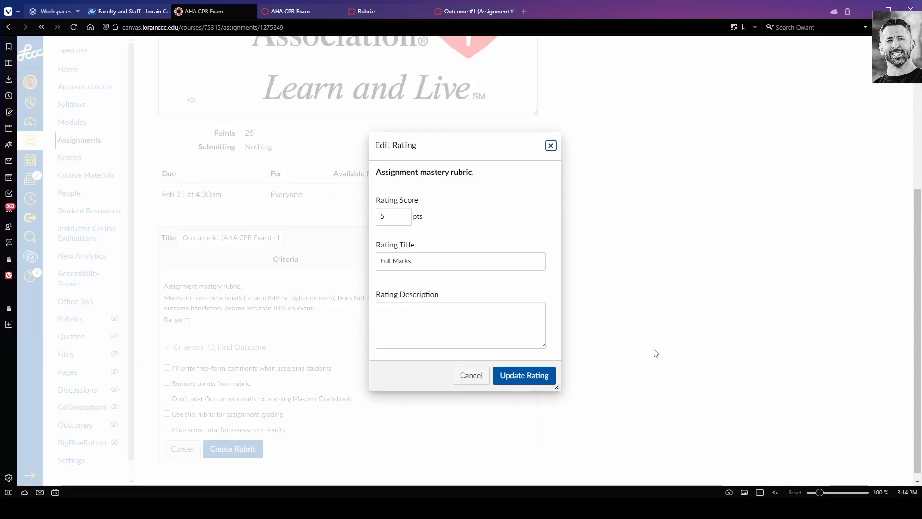
drag(428, 261, 368, 265)
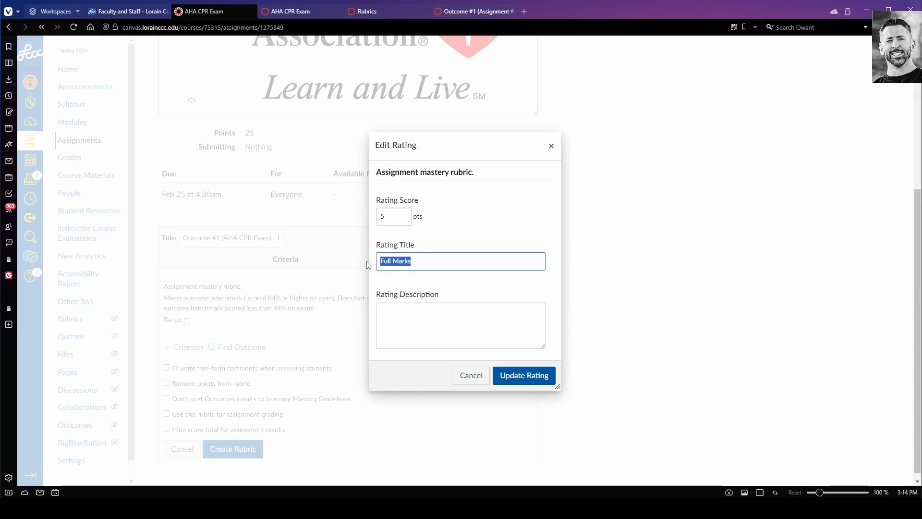
text(Meet Outcome Benchmark)
- Enter "Scored 84% or higher on AHA exam." as the 5-point rating's description
click(394, 308)
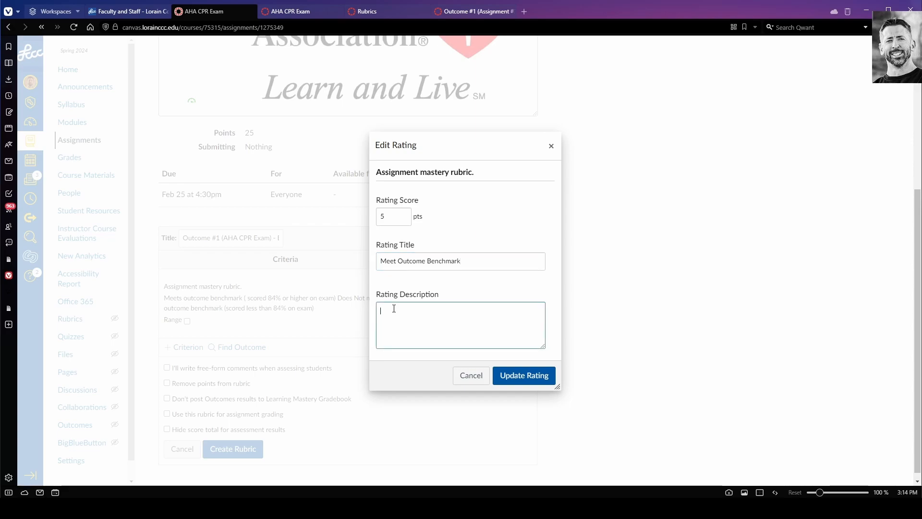
text(Scored)
text( 84)
text(% o)
text(r higher)
text( on )
text(AHA exam)
text())
- Copy the 5-point rating's title text and update the rating
drag(470, 261, 378, 262)
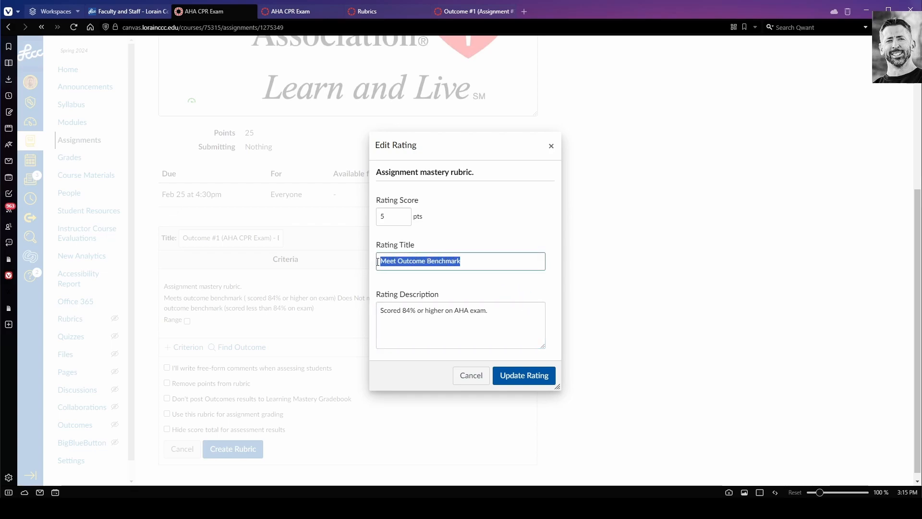
right_click(415, 262)
click(435, 316)
click(513, 380)
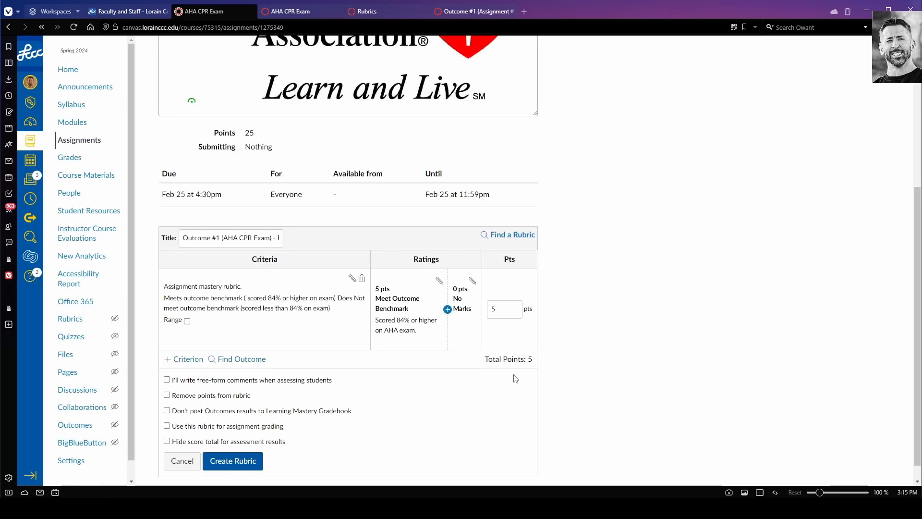
- Paste the copied title into the 0-point No Marks rating and edit it to "Did NOT Meet Outcome Benchmark"
click(472, 281)
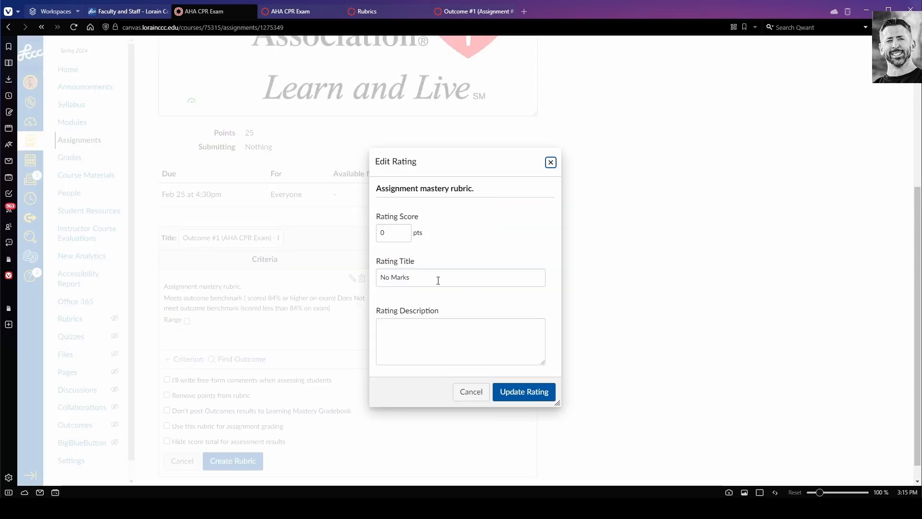
drag(410, 277, 380, 277)
right_click(394, 277)
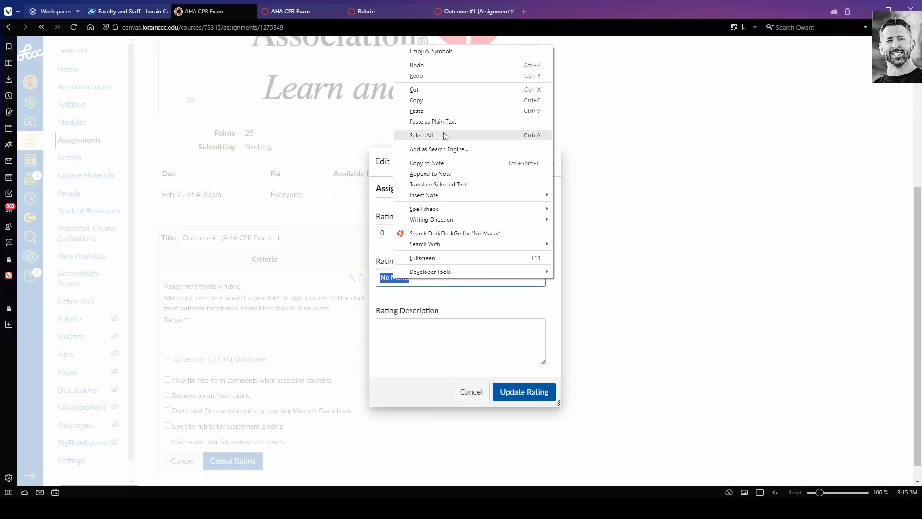
click(416, 111)
drag(395, 277, 376, 281)
click(376, 280)
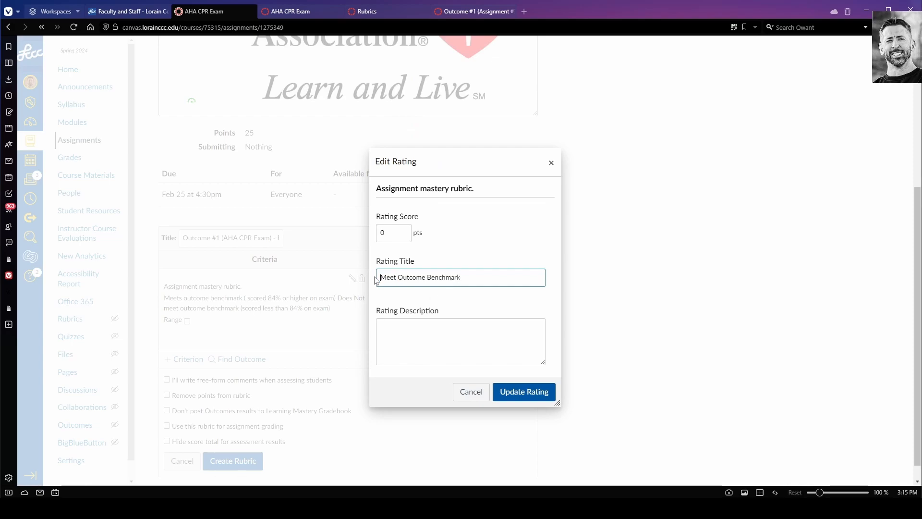
text(Did NOT)
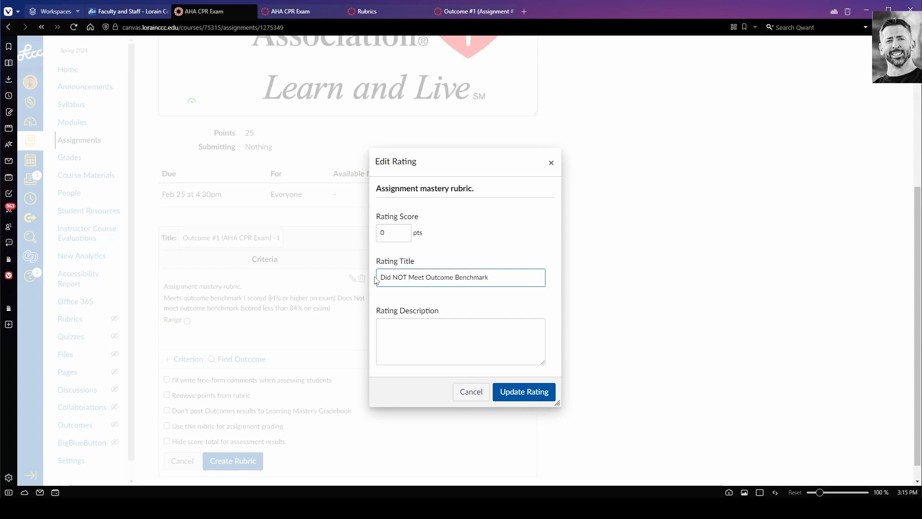
- Enter "Scored less than 84% on AHA exam." as the 0-point rating's description and update the rating
click(481, 325)
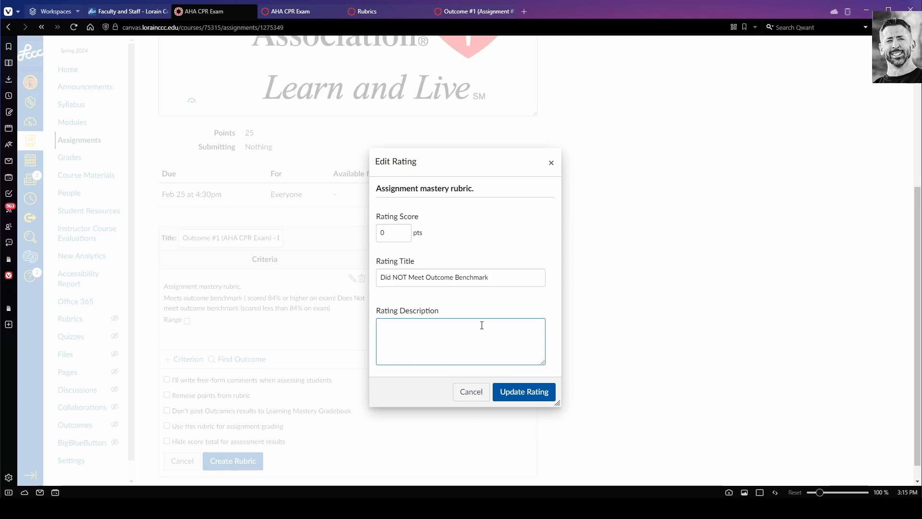
text(Score)
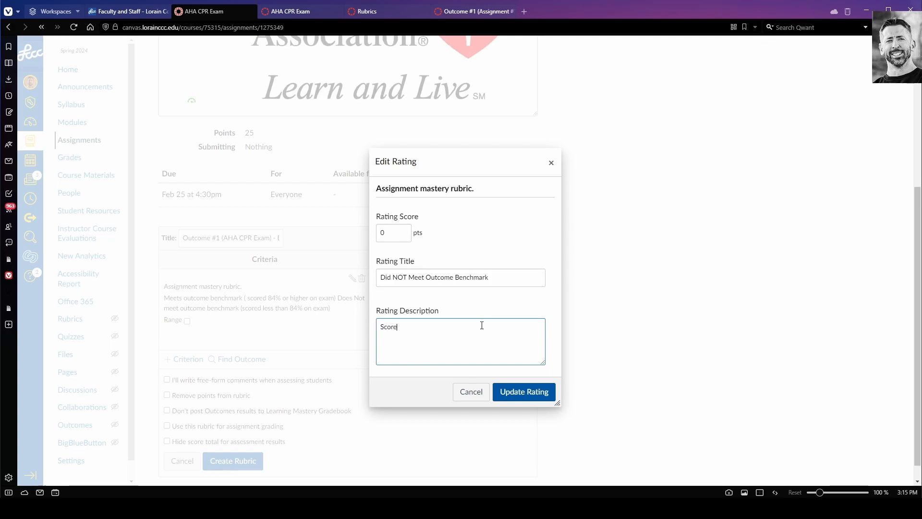
text(d less than)
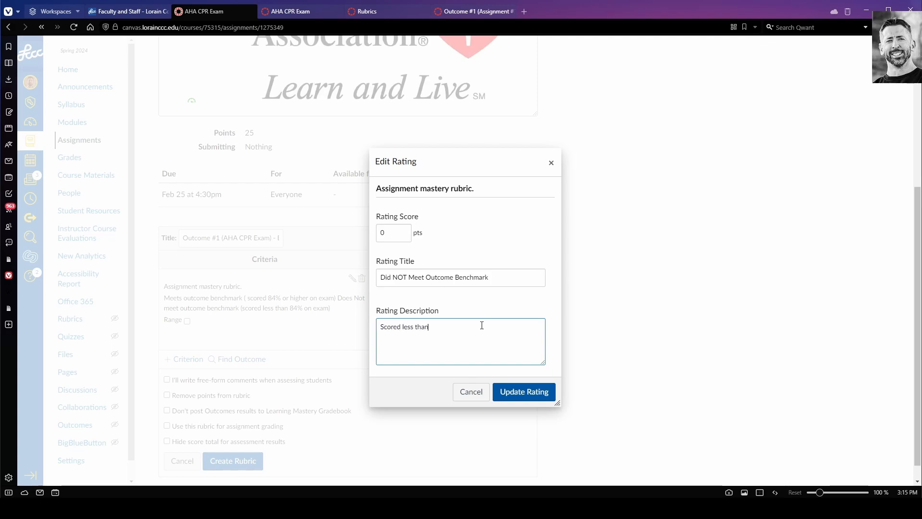
text( 84% on AHA exam.)
click(511, 394)
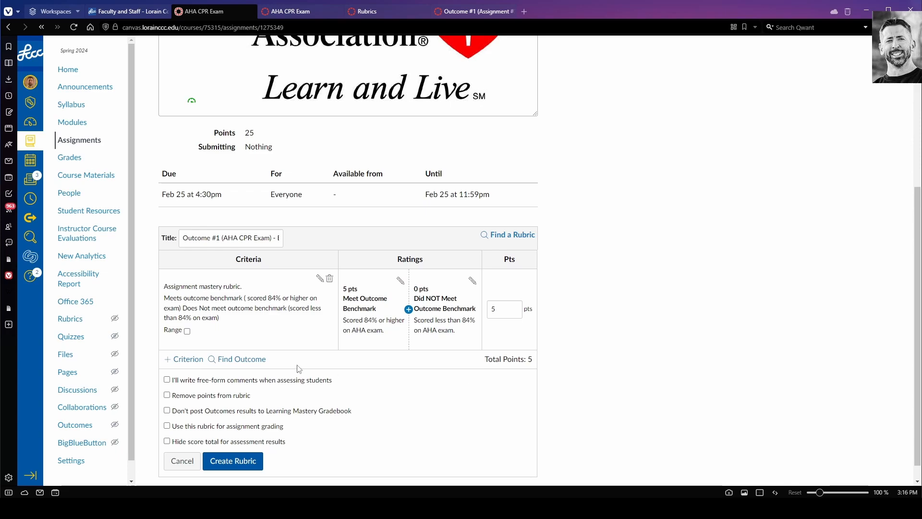
scroll(177, 402, down, 1)
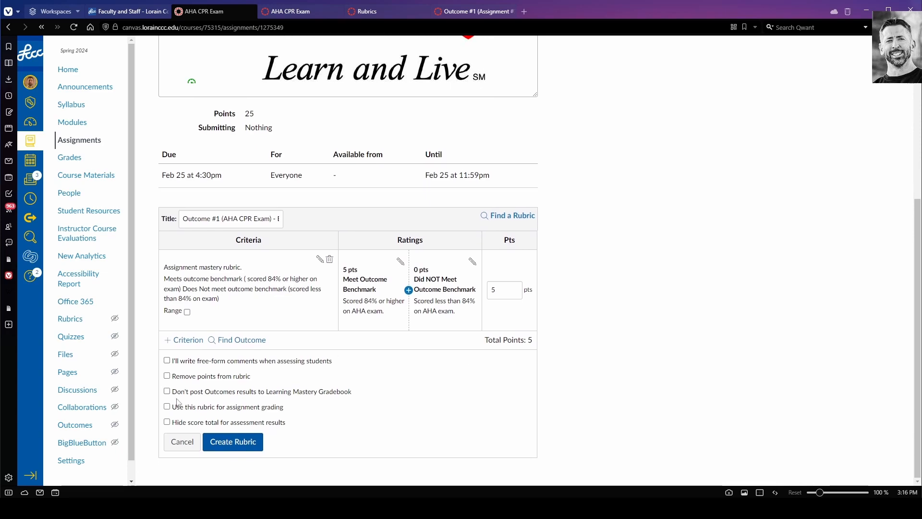
- Remove points from the rubric and select the HLED 154 outcome "1. Recognize symptoms of specific medical emergencies" for import
click(167, 376)
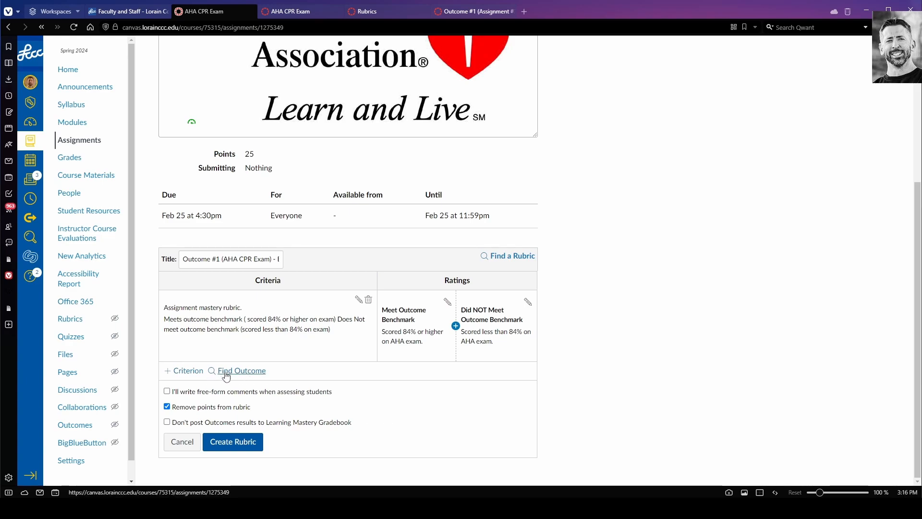
click(243, 374)
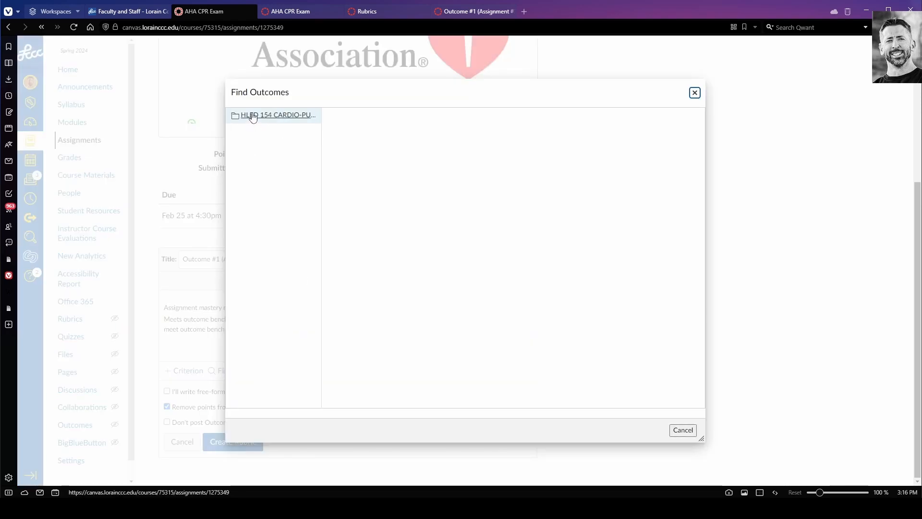
click(298, 119)
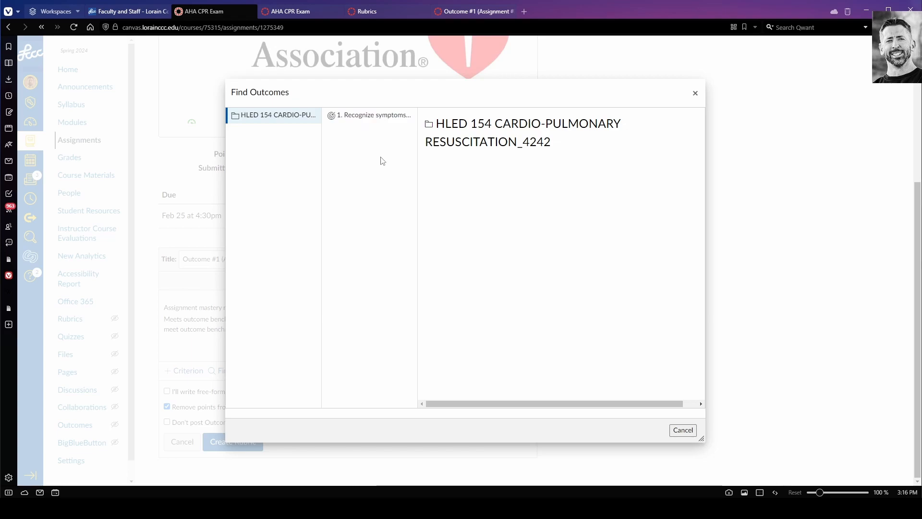
click(356, 118)
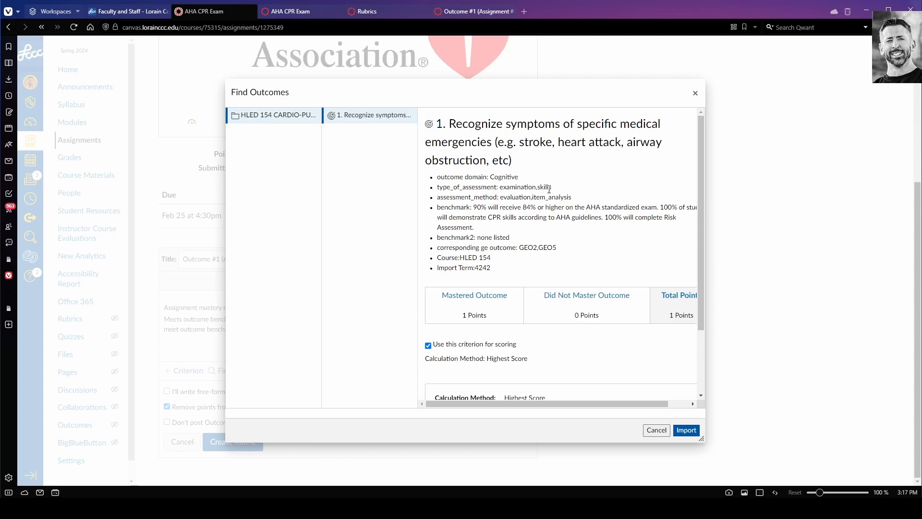
- Import the selected outcome without using its criterion for scoring, and create the rubric
click(425, 345)
scroll(626, 360, down, 1)
scroll(626, 359, down, 3)
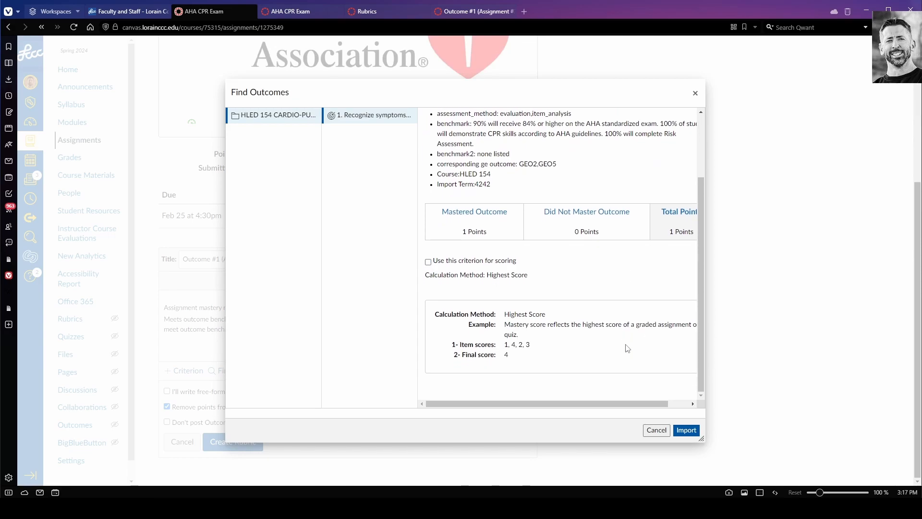
click(685, 430)
scroll(636, 402, down, 3)
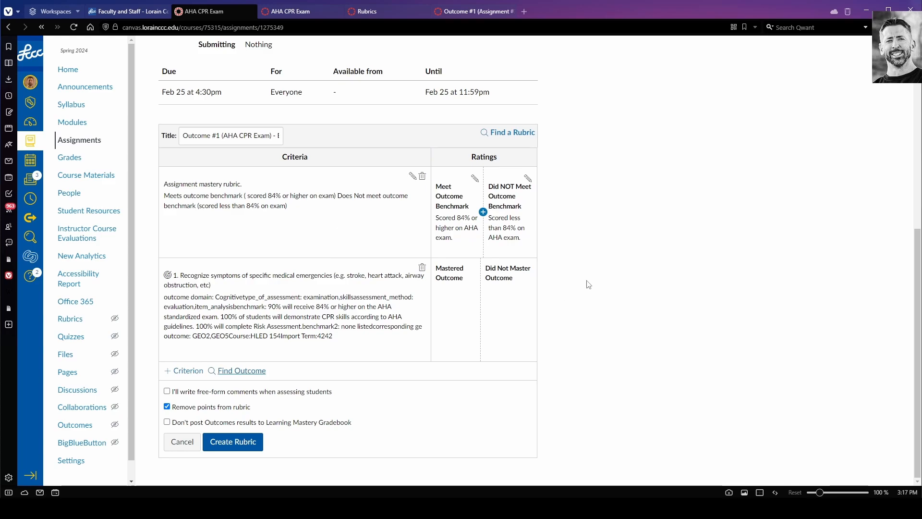
click(218, 442)
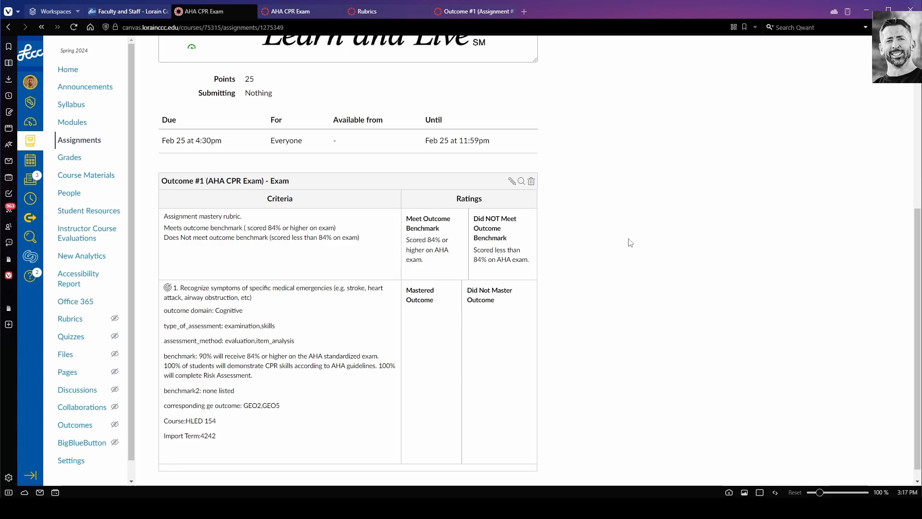
- Compare the Outcome #1 (Assignment #3) Mastery Rubric with the AHA CPR Exam rubric, and open the W100 Stress Management course's rubric list
click(459, 14)
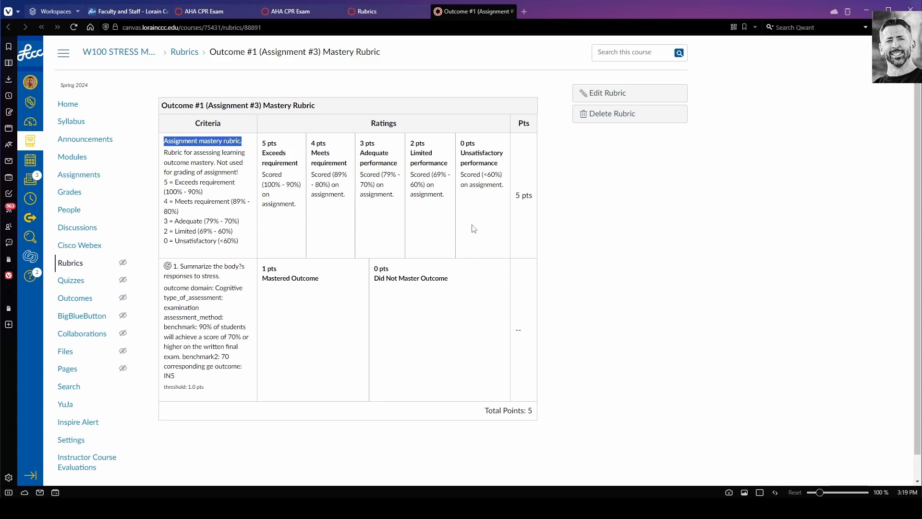
click(302, 6)
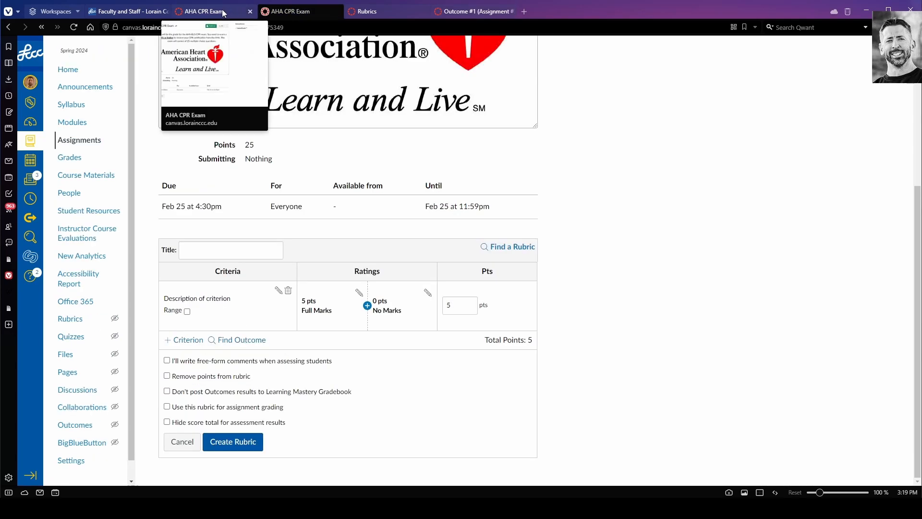
click(226, 9)
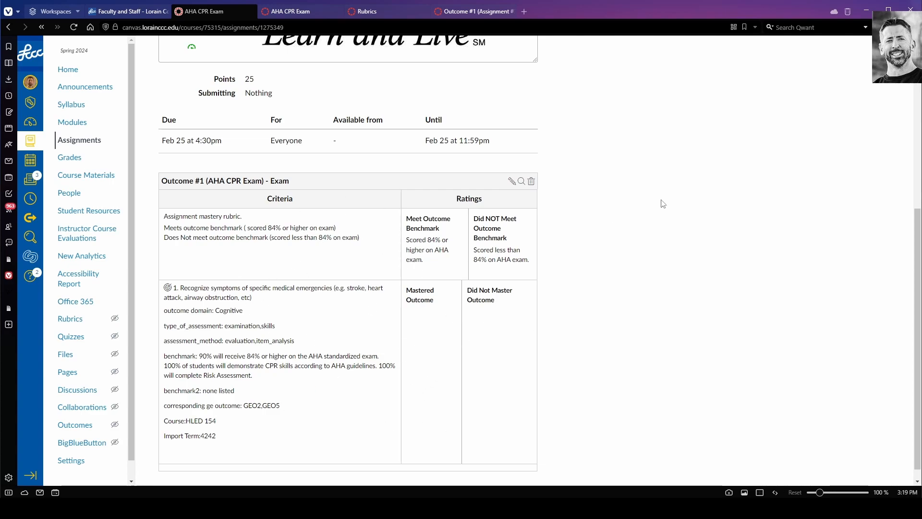
click(458, 12)
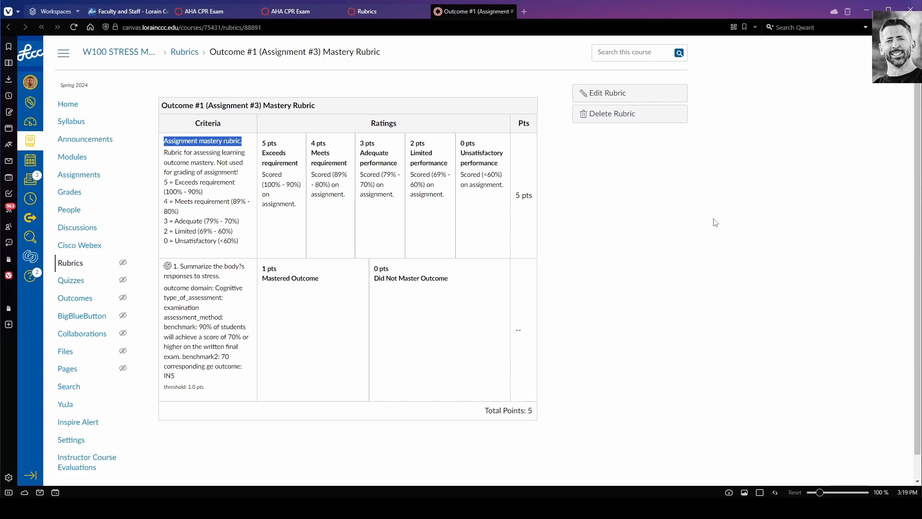
click(70, 264)
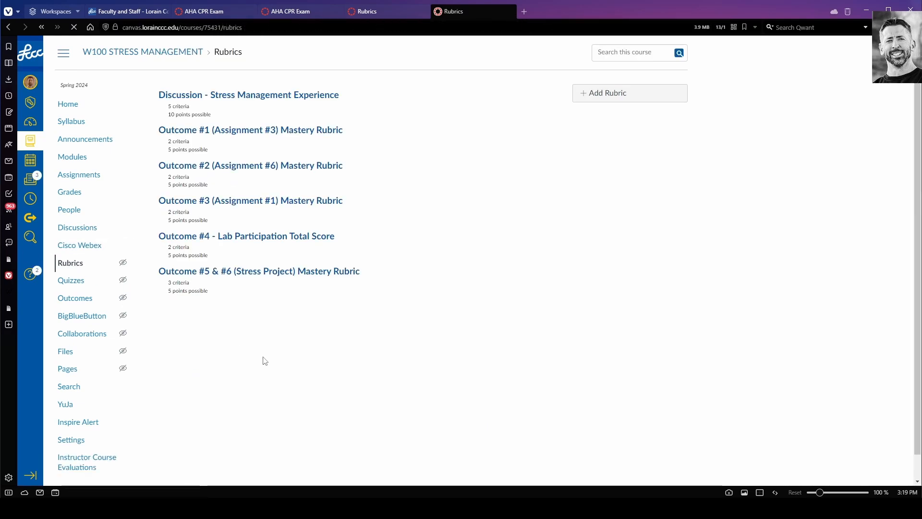